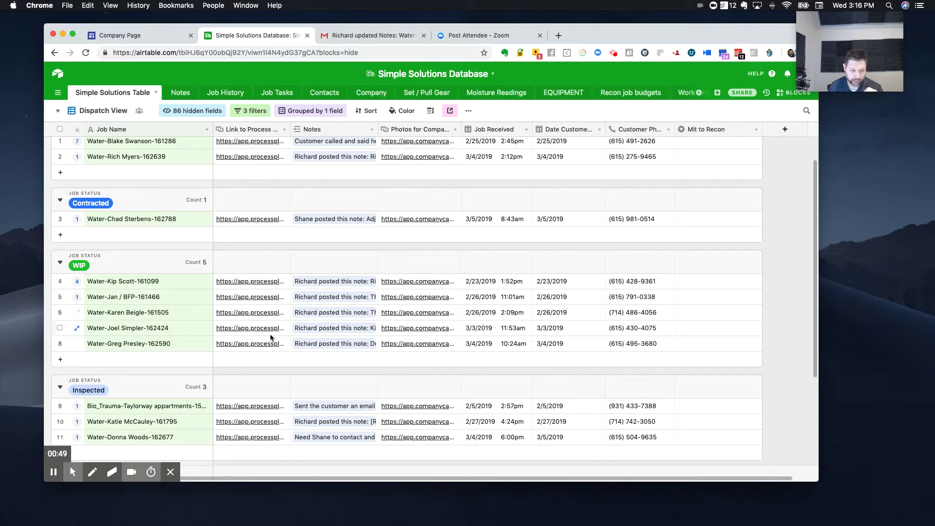
Step: Expand the row 6 WIP job record to view it, then close it again
click(77, 312)
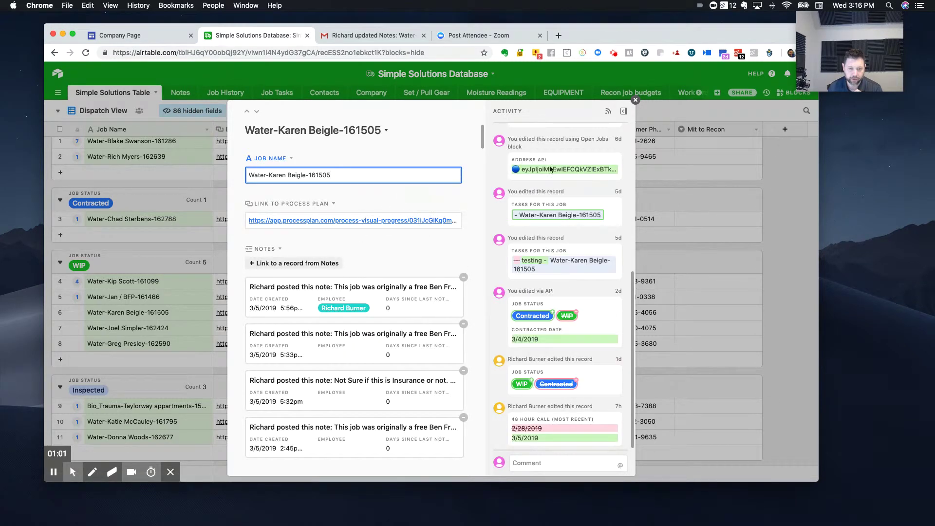
click(635, 101)
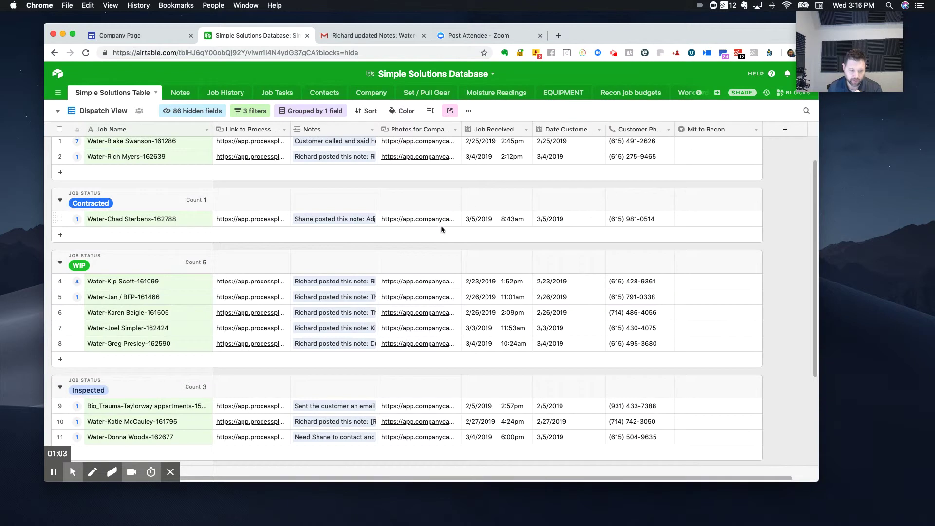
Step: Open the job's linked process plan and bring up the process card's options menu
click(268, 317)
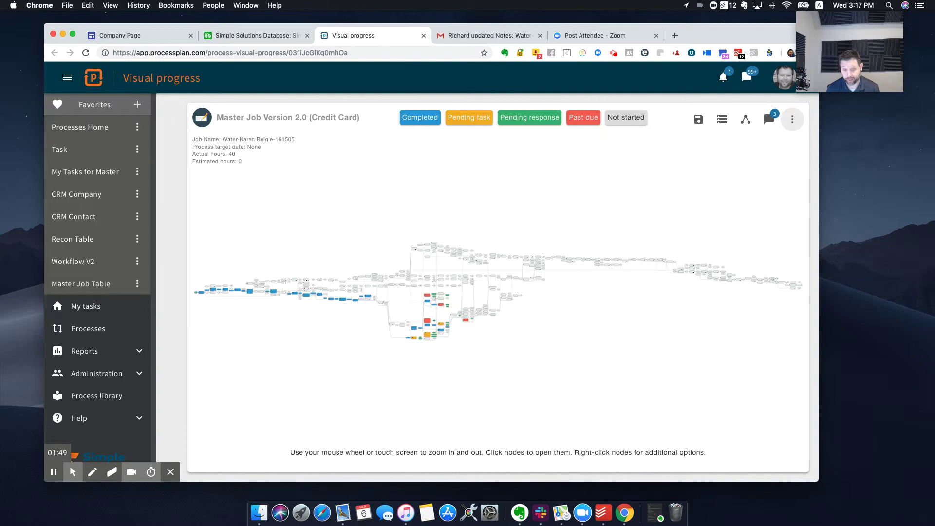
click(792, 119)
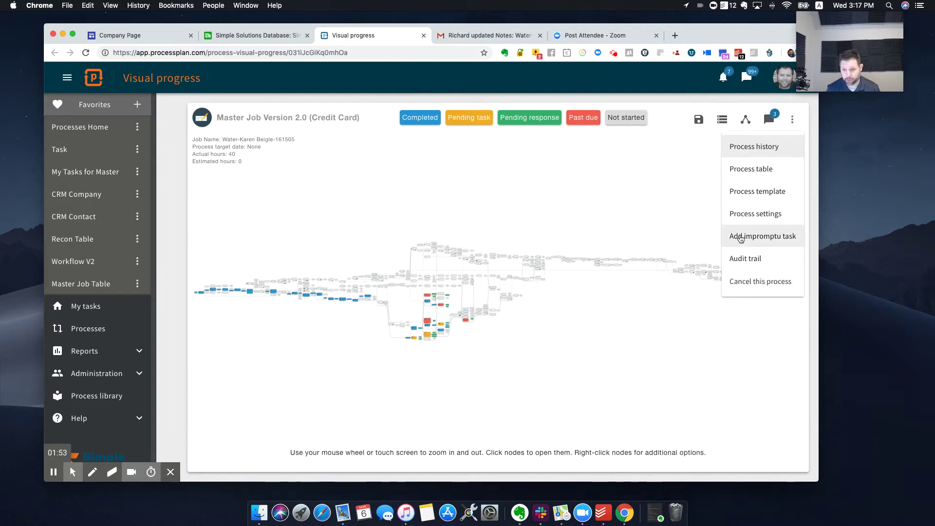
Step: Add an impromptu task to post a note about the customer's new information, for Water MIT Team, assigned now, due Mar 6
click(740, 237)
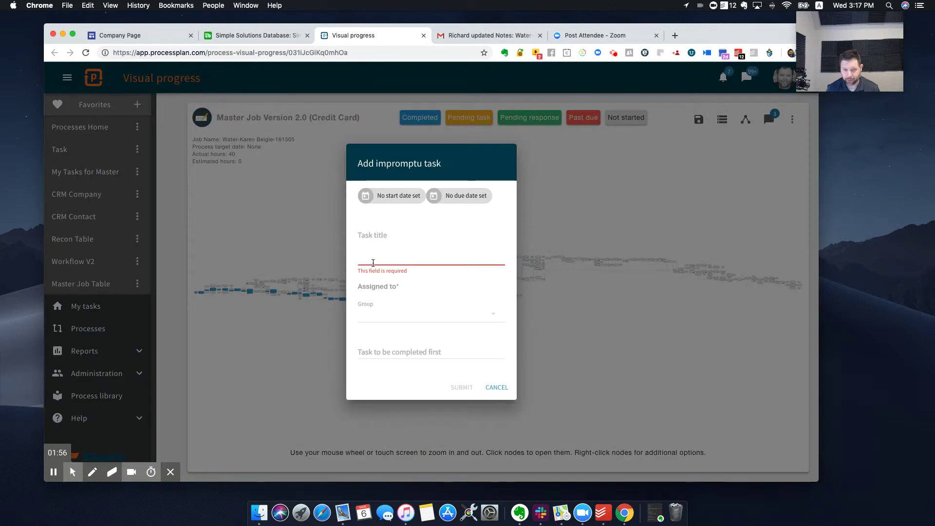
click(373, 263)
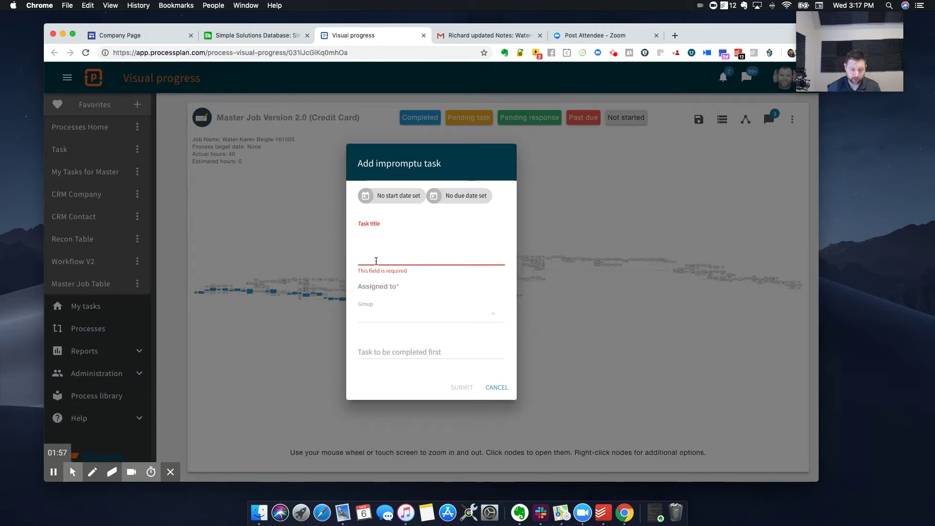
text(P)
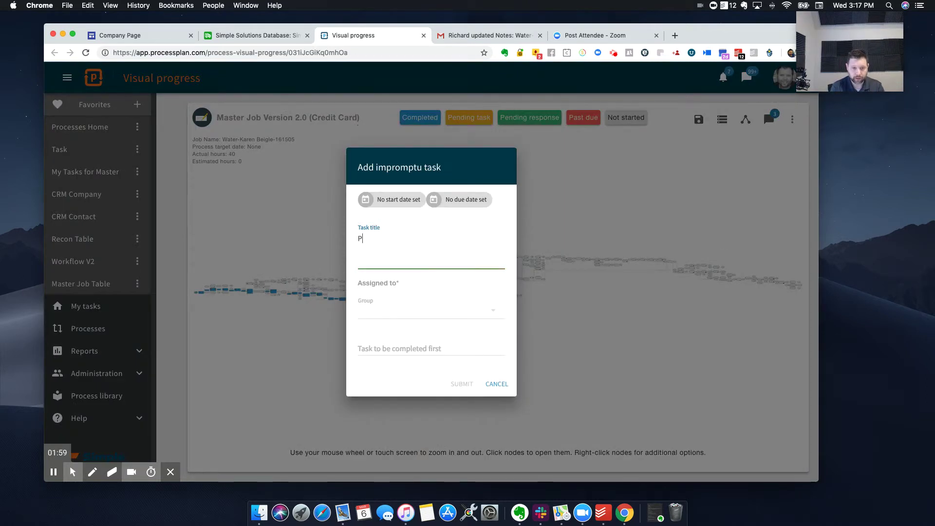
text(ost a )
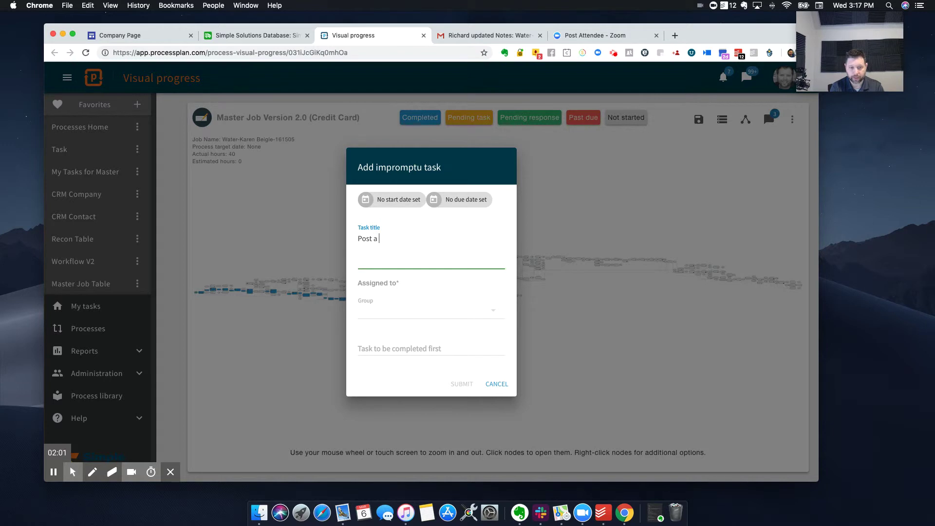
text(note in process plan for ntew)
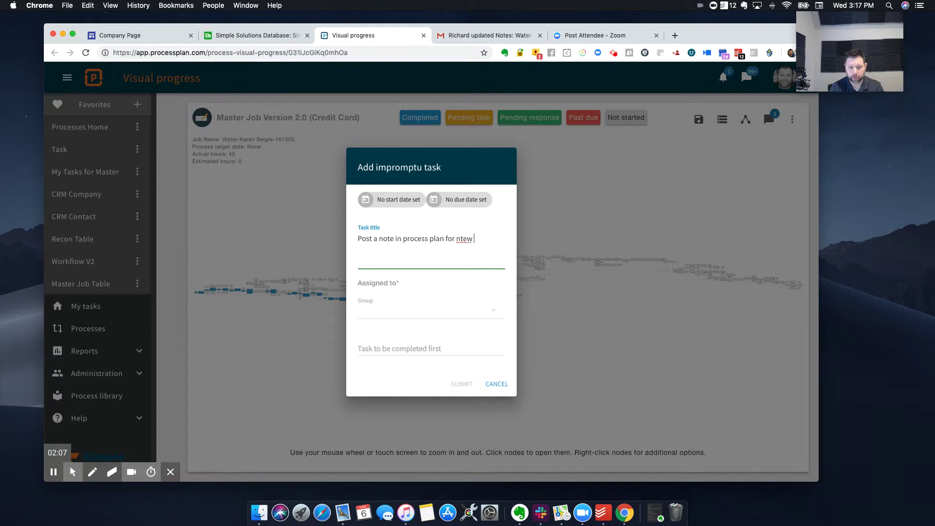
key(BackSpace)
key(BackSpace)
key(BackSpace)
key(BackSpace)
text(ew information regarding )
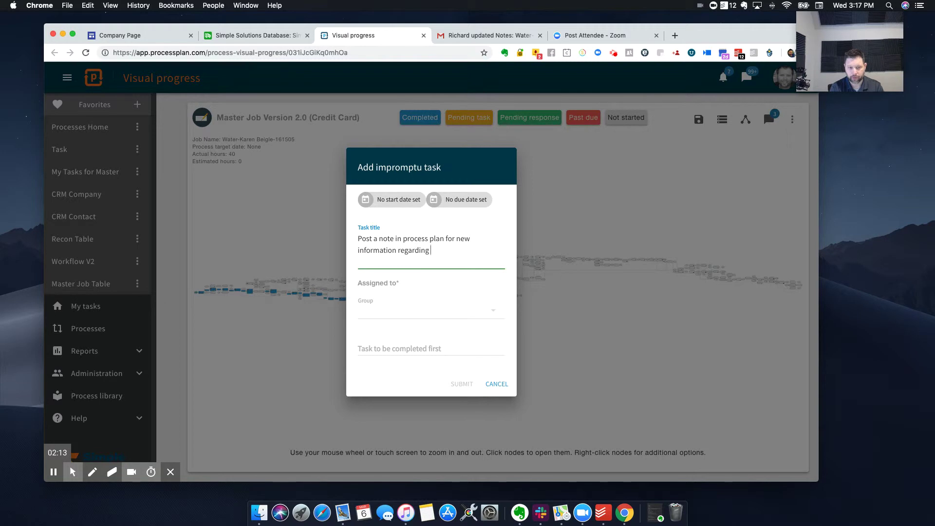
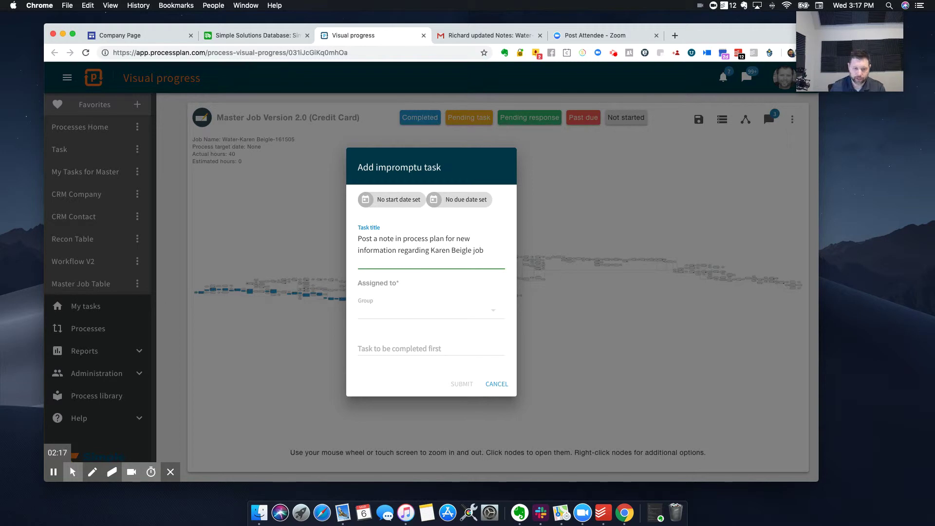
click(385, 310)
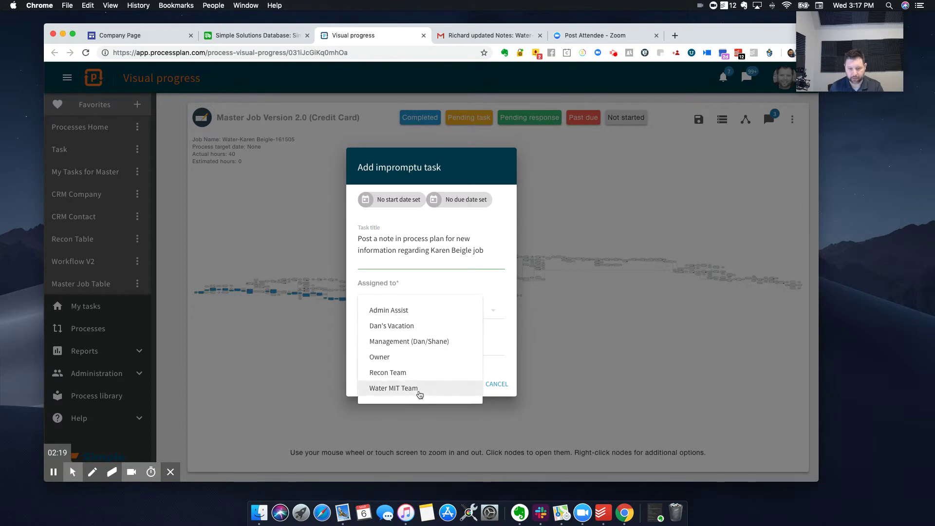
click(420, 388)
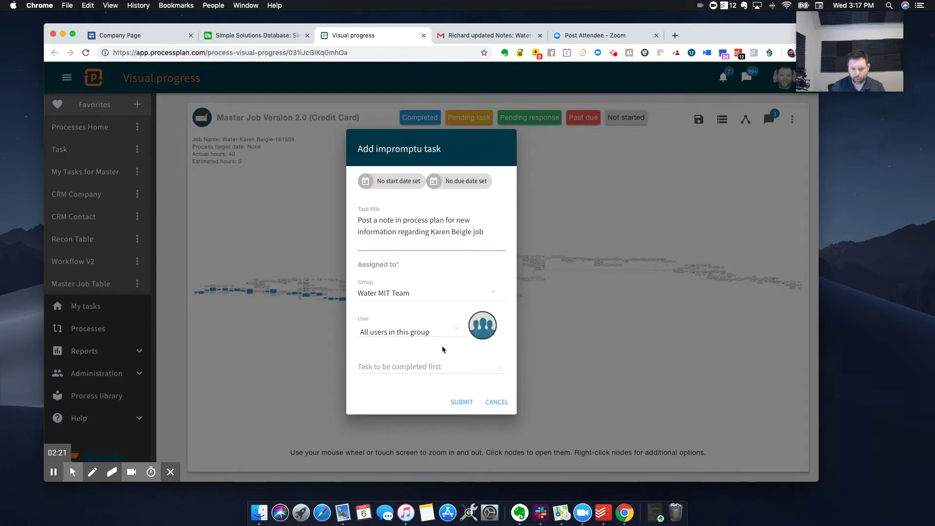
click(442, 368)
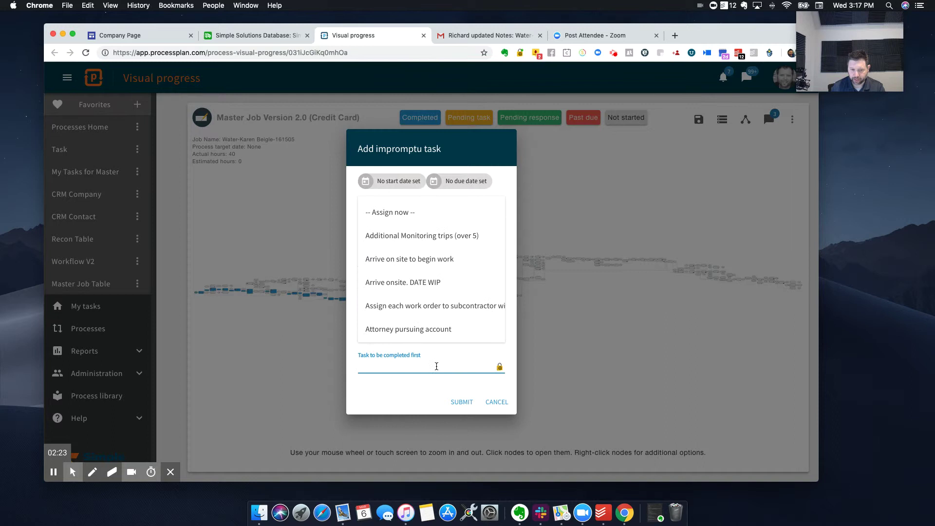
click(598, 379)
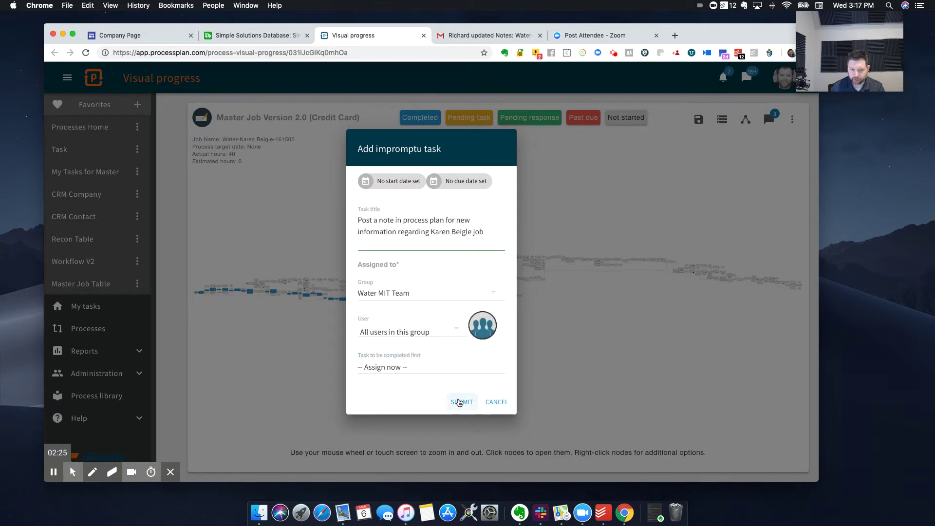
click(472, 187)
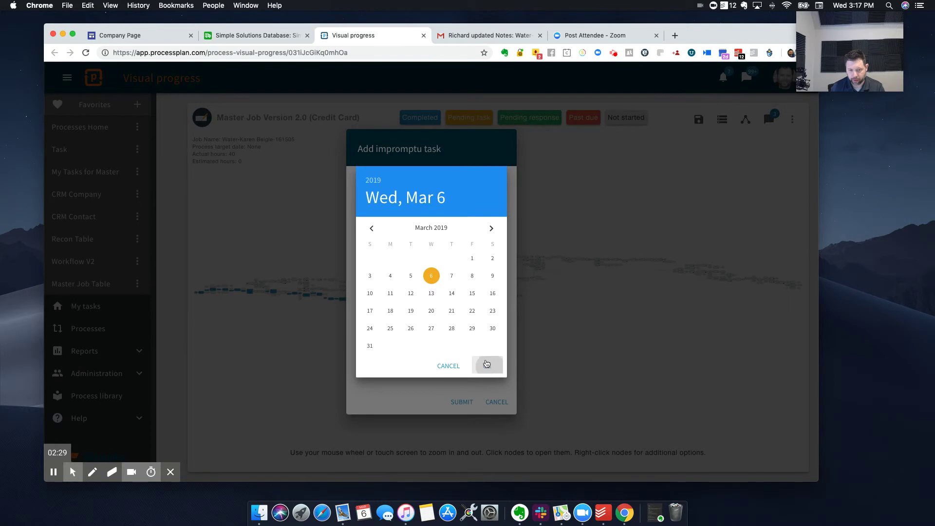
click(487, 365)
click(471, 370)
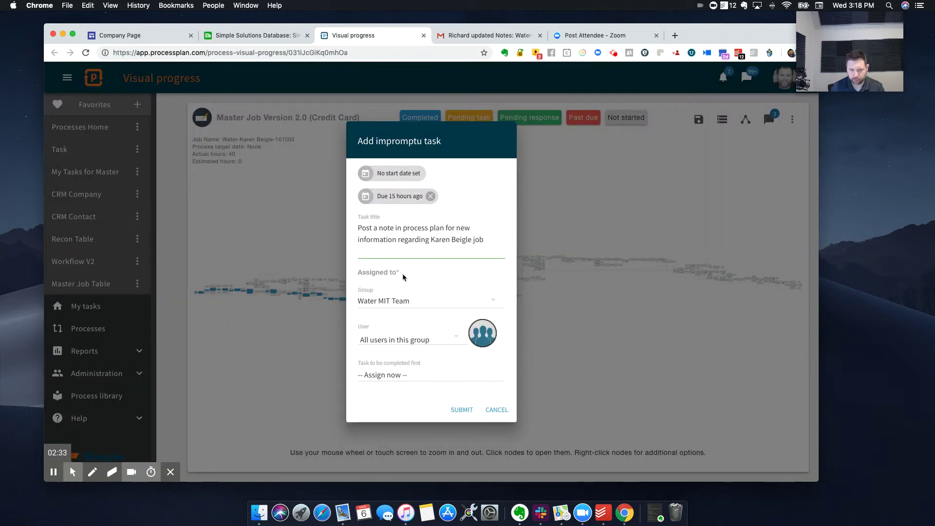
click(469, 410)
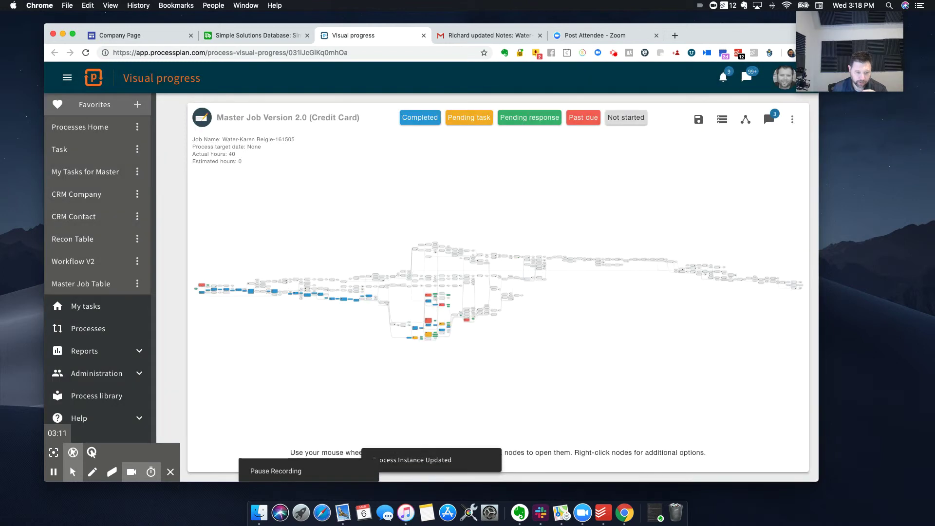
Step: Zoom into the left end of the process graph to reveal the new red task node
scroll(202, 289, up, 5)
scroll(203, 289, up, 4)
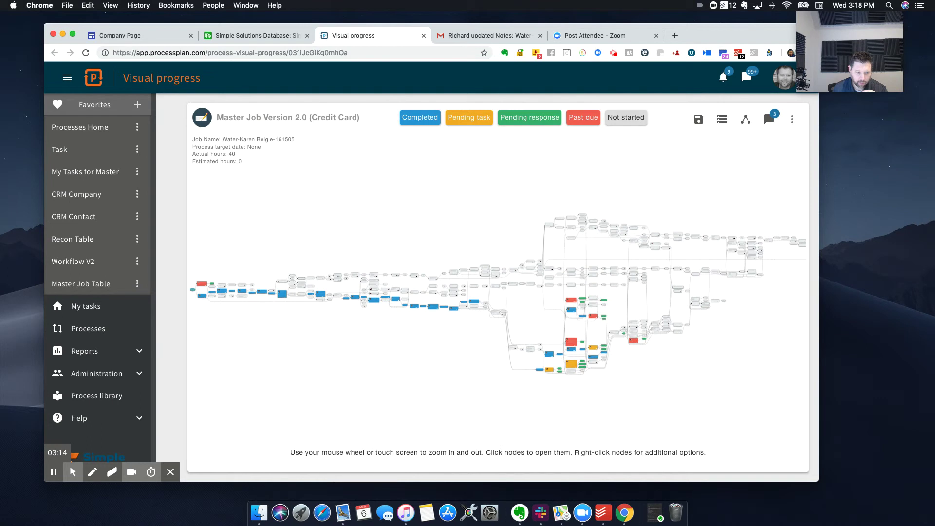
scroll(203, 287, up, 4)
Step: Open the new impromptu task, show its notes and hours fields, and review the other task notes before returning to Airtable
click(203, 285)
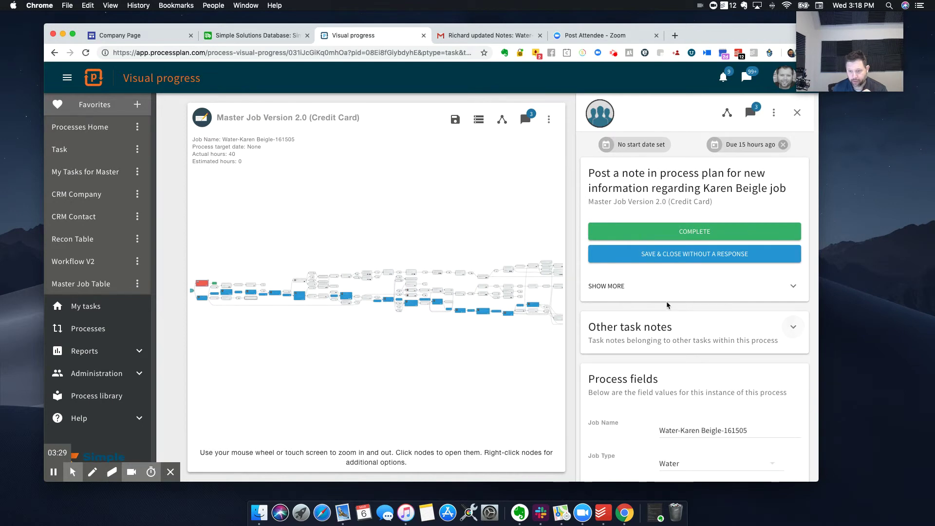
click(794, 288)
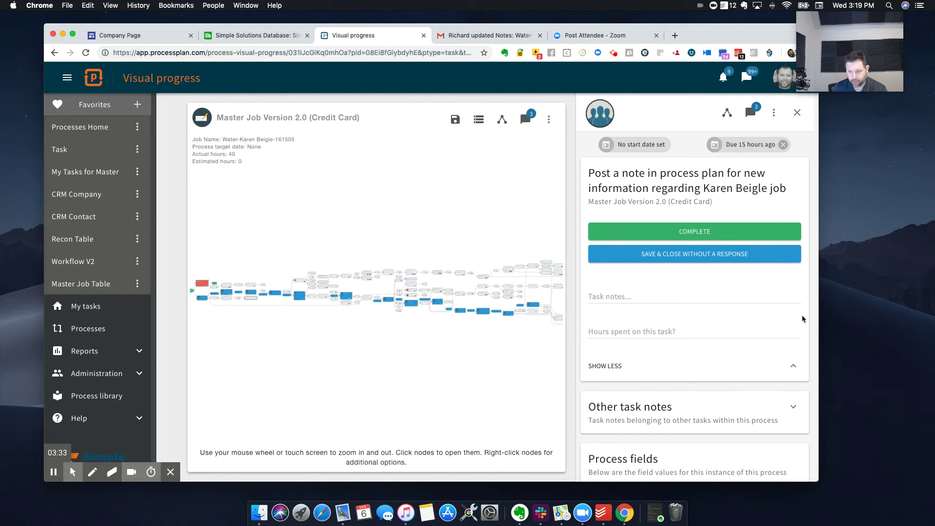
click(793, 408)
scroll(755, 374, down, 5)
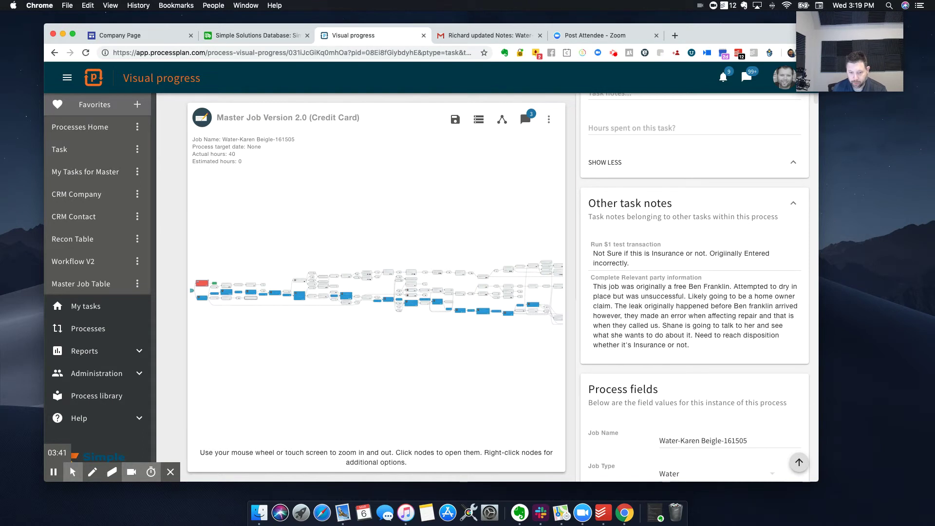
scroll(682, 314, up, 3)
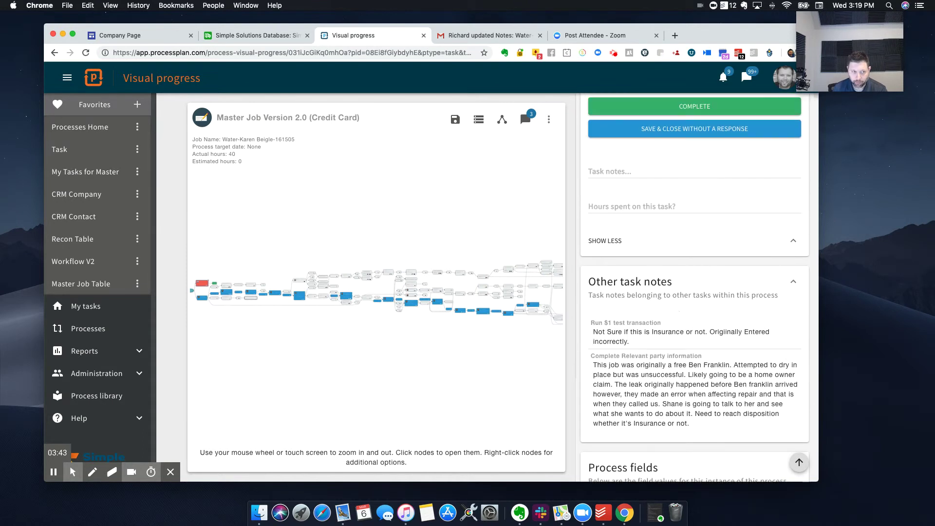
click(263, 35)
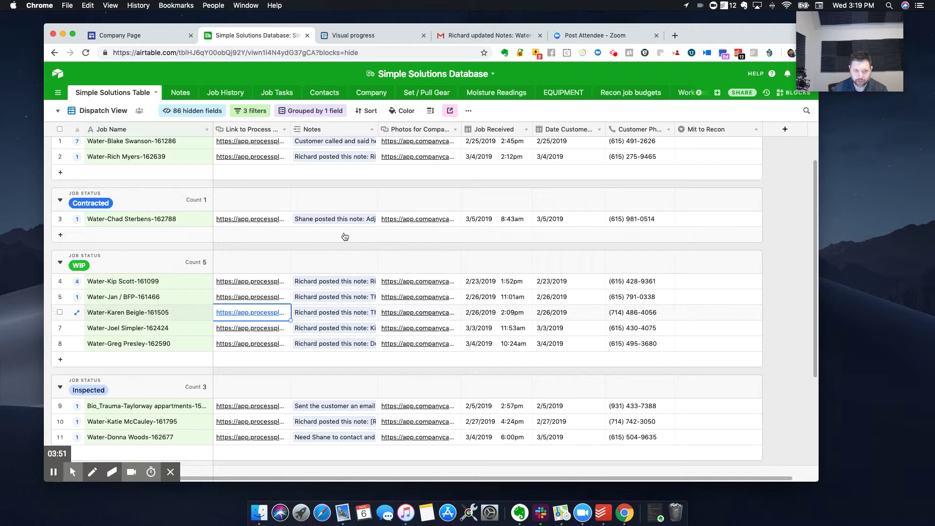
Step: After checking the Airtable job grid, return to the Process Plan Visual progress tab
click(366, 40)
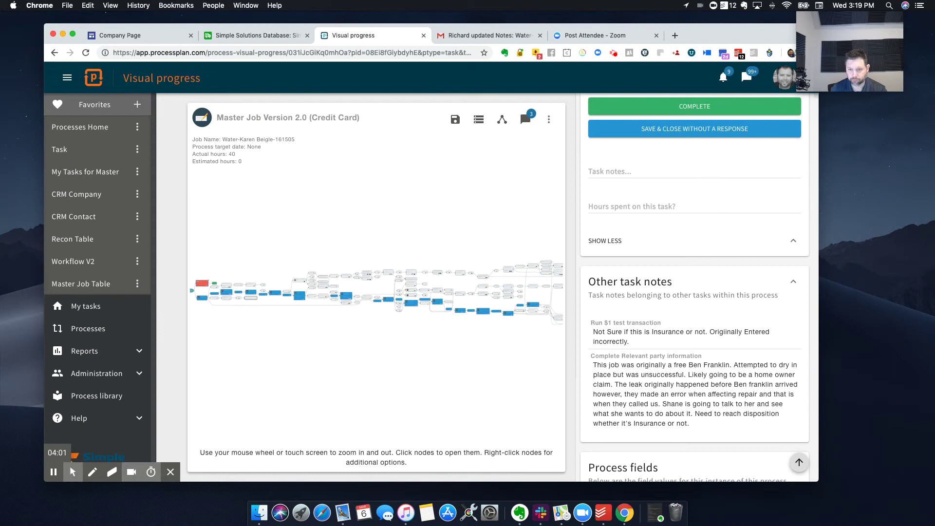
Step: Write the important note on the note-posting task
click(684, 170)
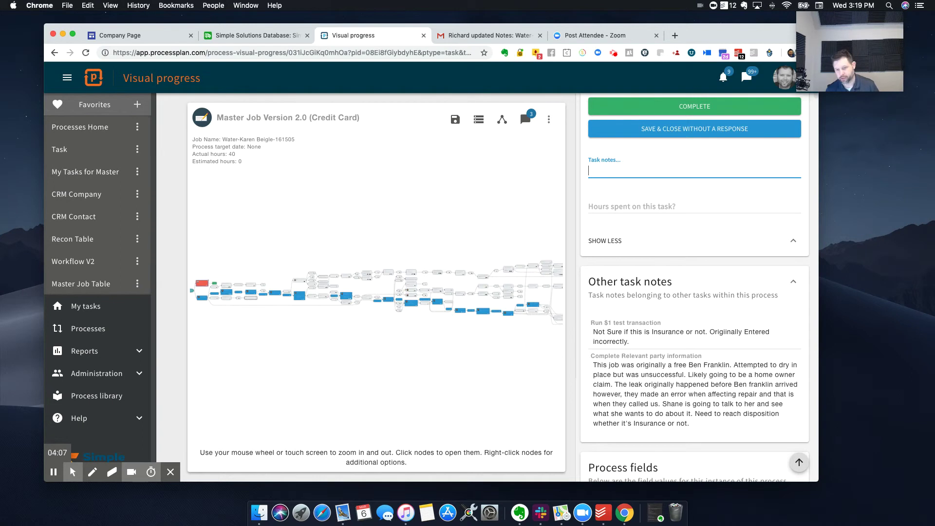
scroll(650, 175, up, 5)
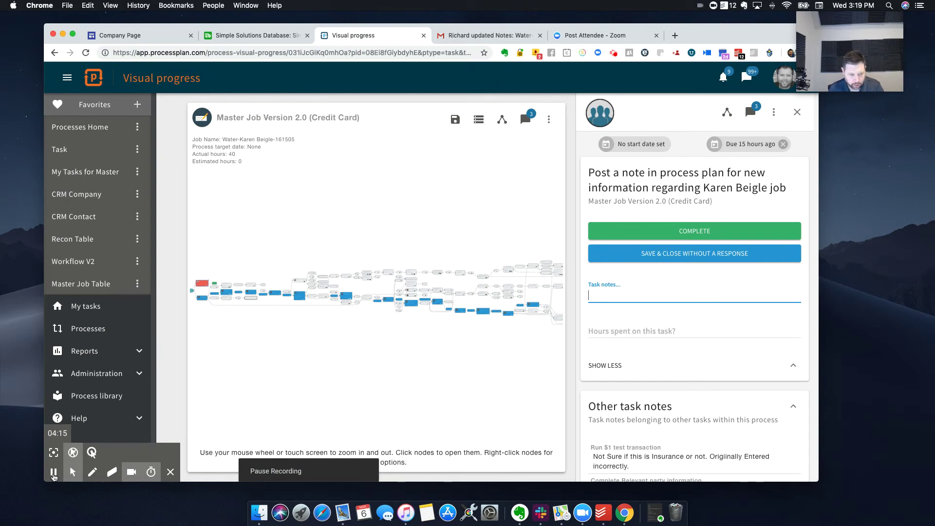
click(53, 472)
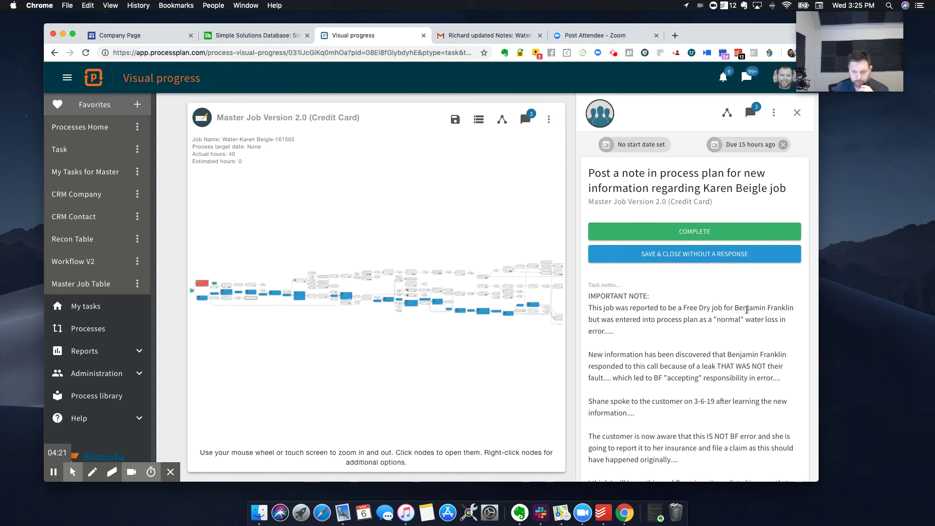
Step: Mark the note-posting task complete and go back to the Airtable Dispatch View
scroll(747, 309, down, 5)
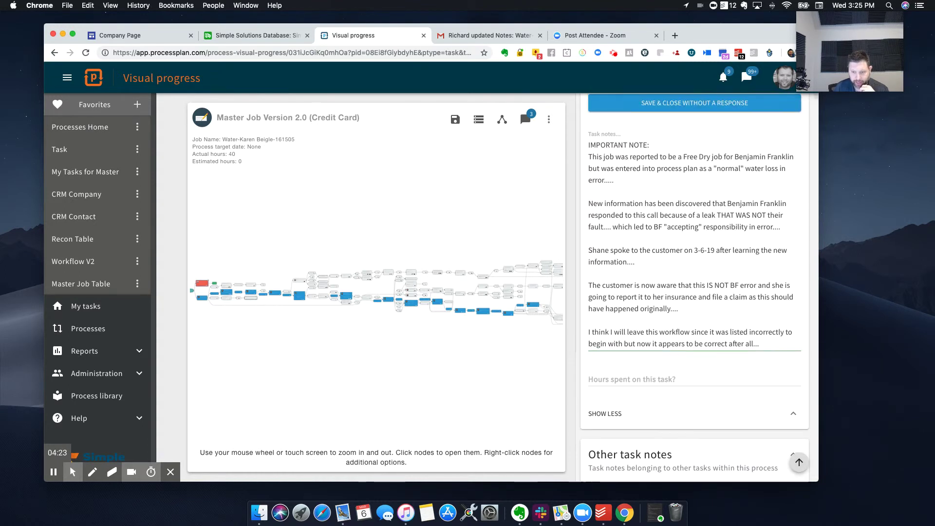
scroll(717, 270, up, 1)
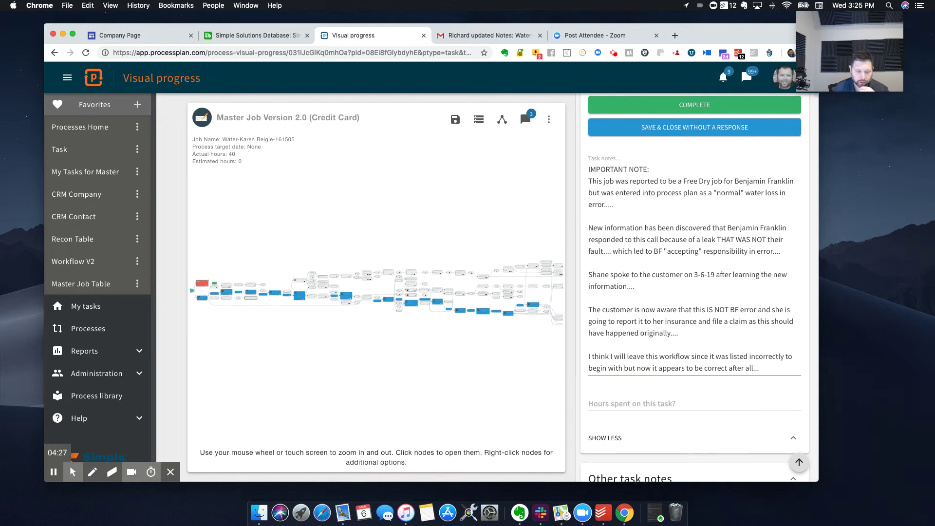
scroll(673, 248, up, 1)
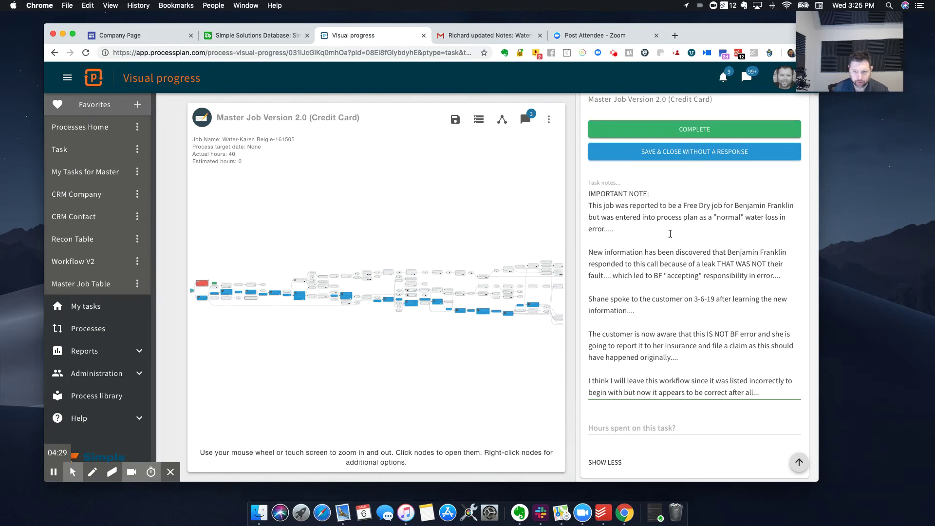
scroll(684, 173, up, 3)
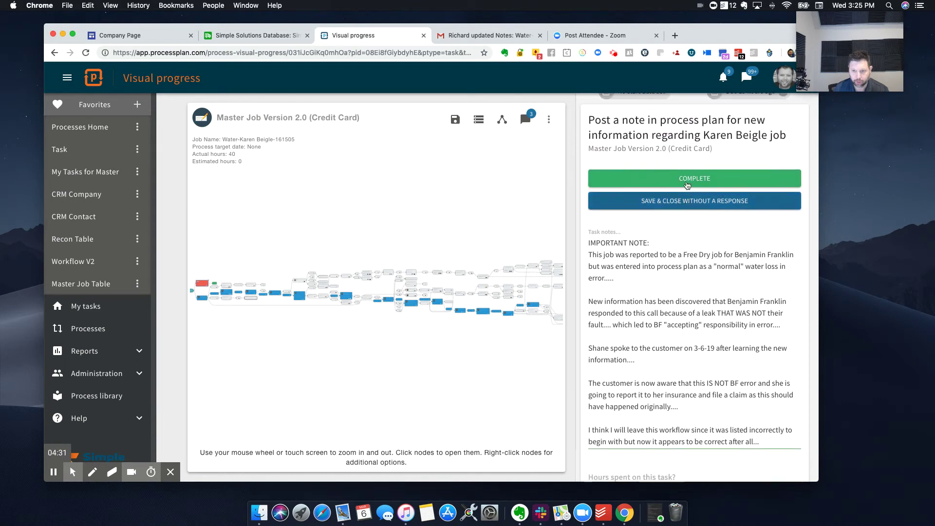
click(689, 199)
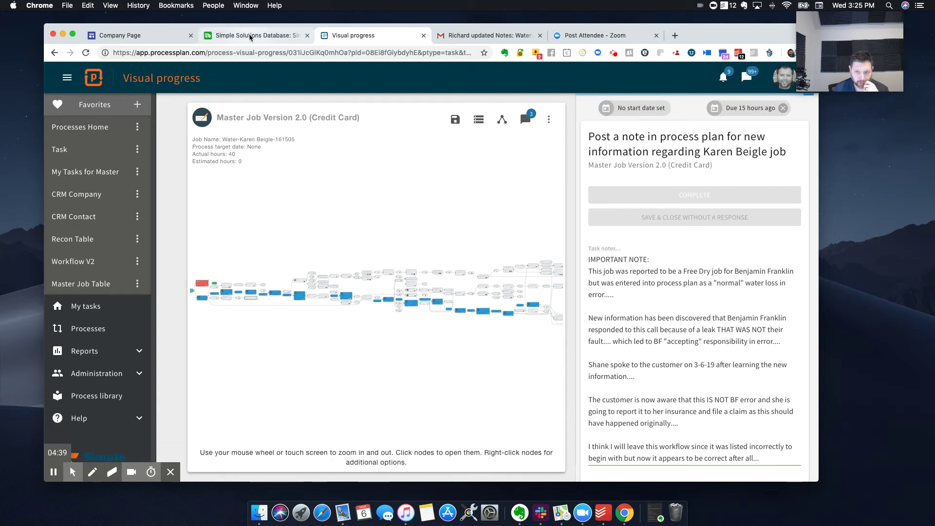
click(250, 37)
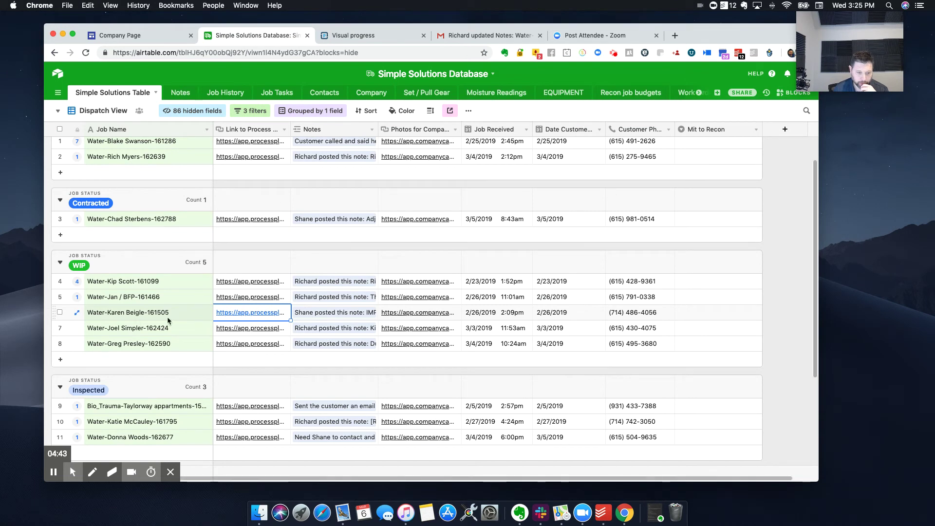
click(78, 314)
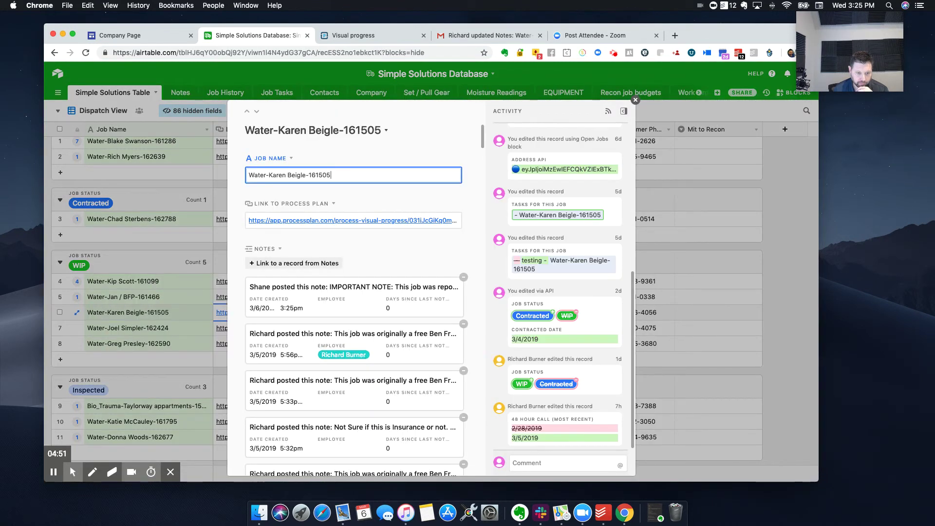
click(365, 294)
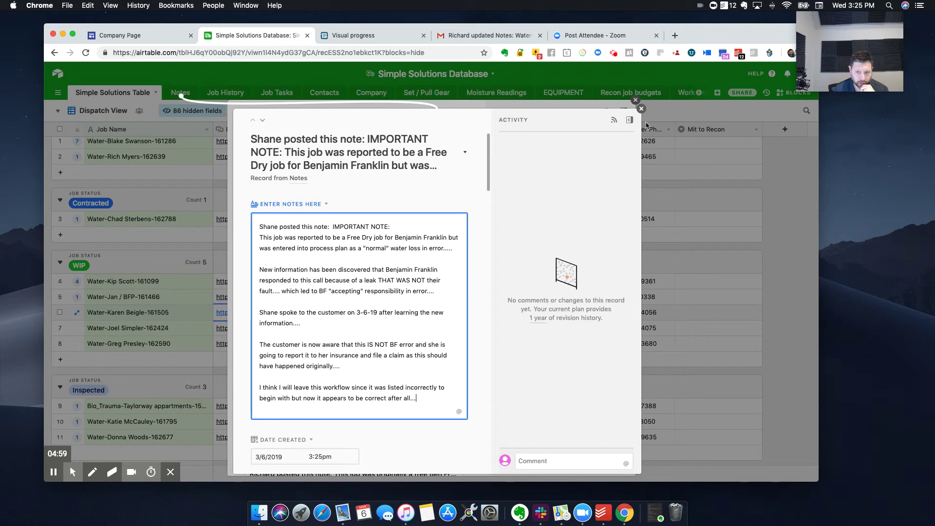
click(641, 108)
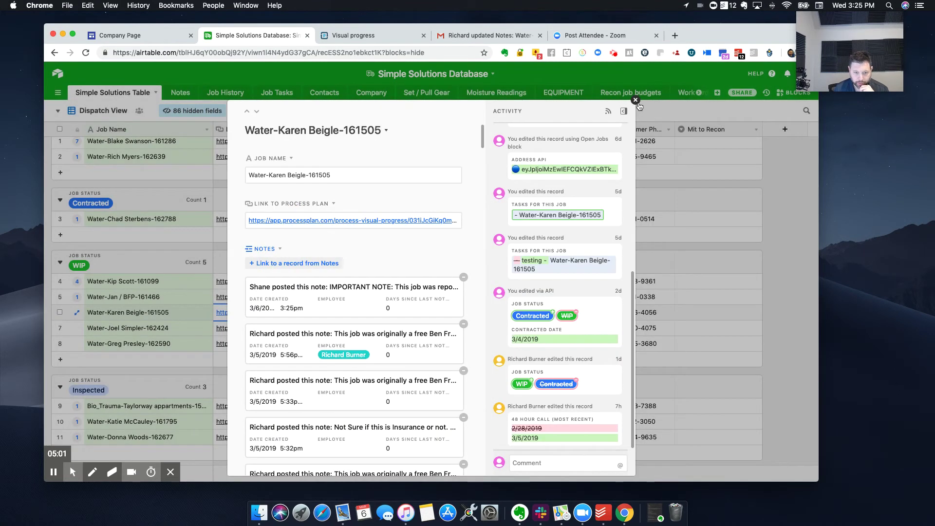
click(635, 101)
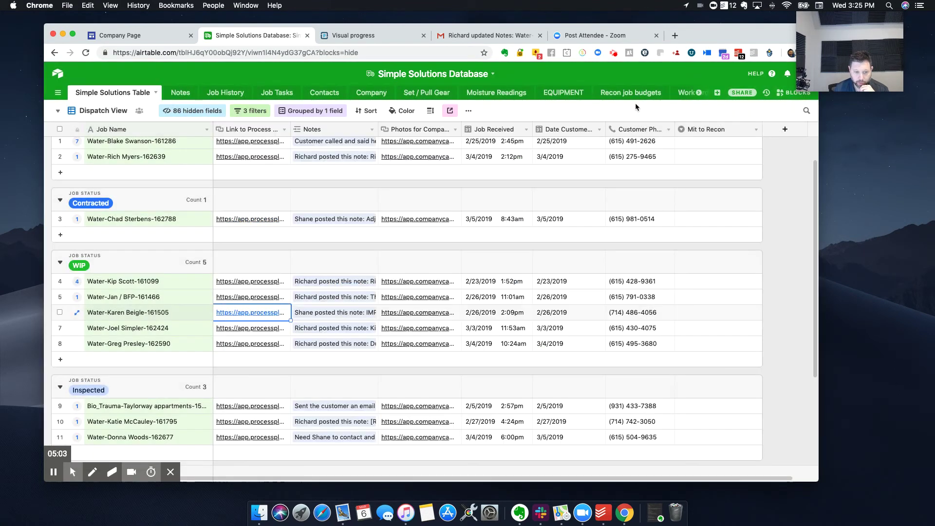
click(77, 314)
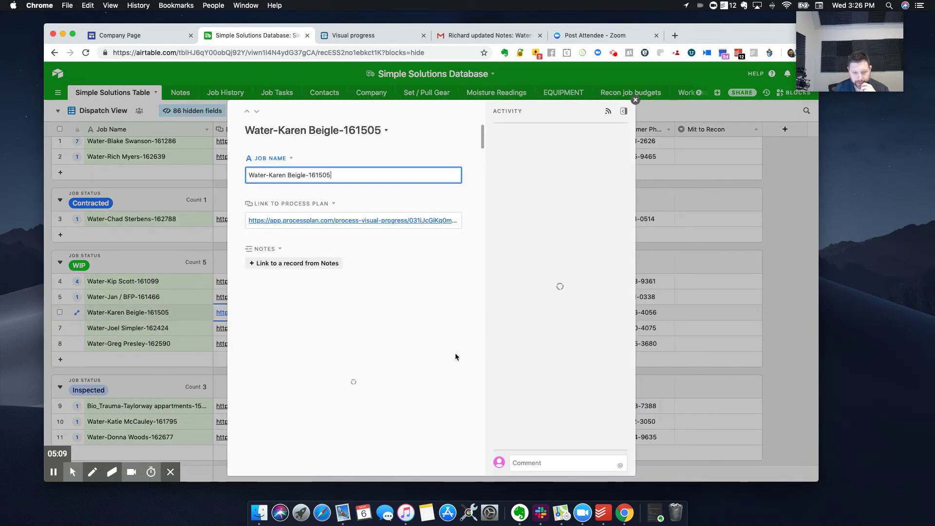
Step: Draft a comment on the job record about new information, pointing to the 3-6 "Important note", and begin an @-mention
click(587, 461)
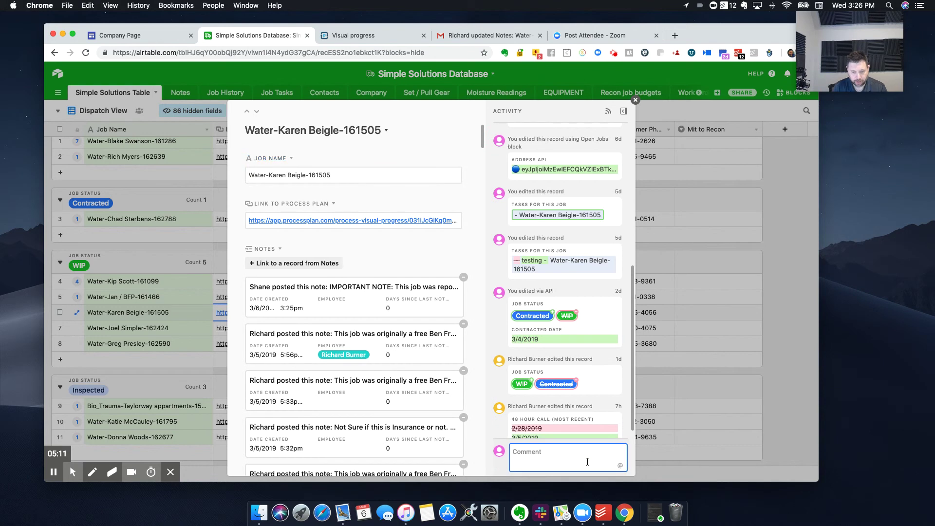
text(Please see this)
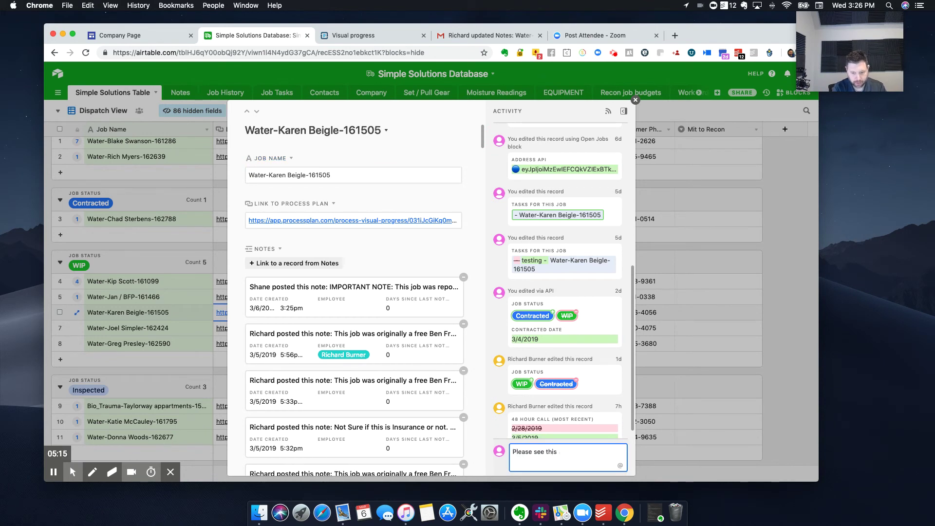
text( record as there is noew in)
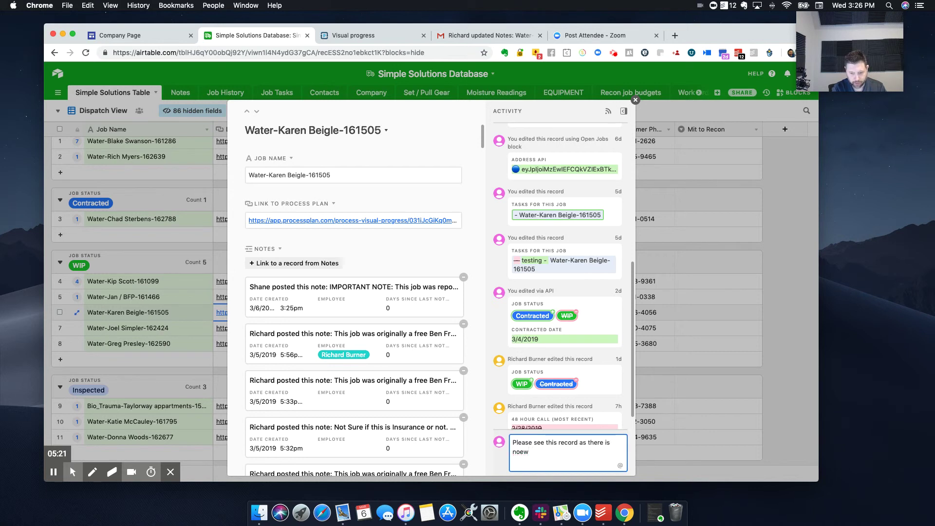
key(BackSpace)
key(BackSpace)
key(BackSpace)
text(ew informatio)
key(BackSpace)
text(mation on th)
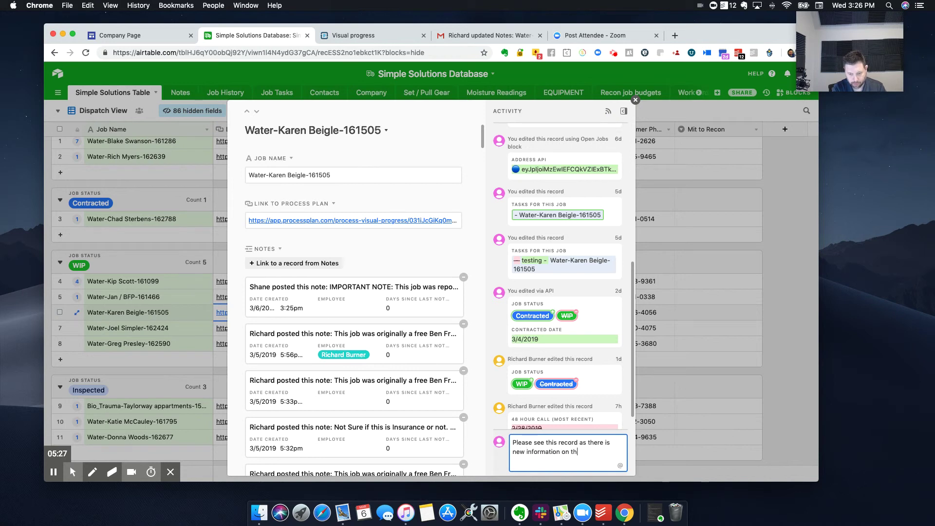
text(is job... be sure to see th e)
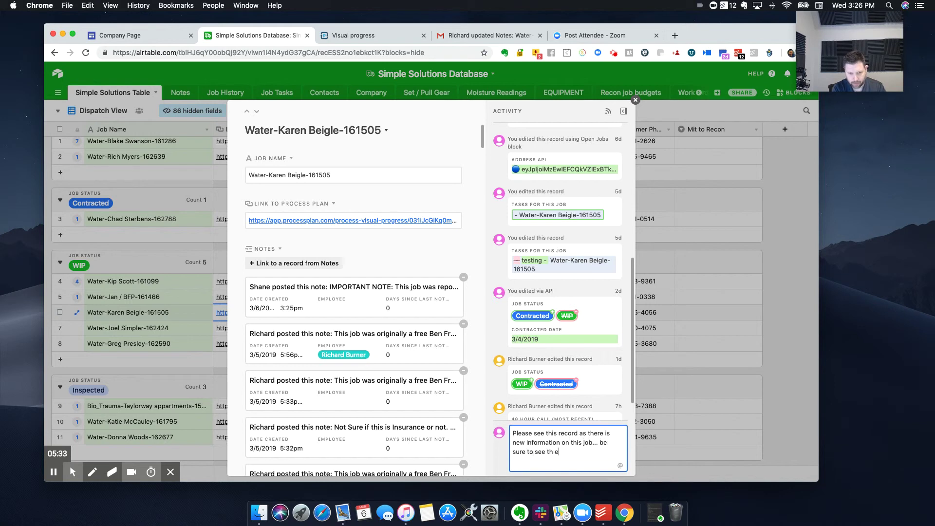
text(not)
key(BackSpace)
key(BackSpace)
text(e note from 3-6 "Importan)
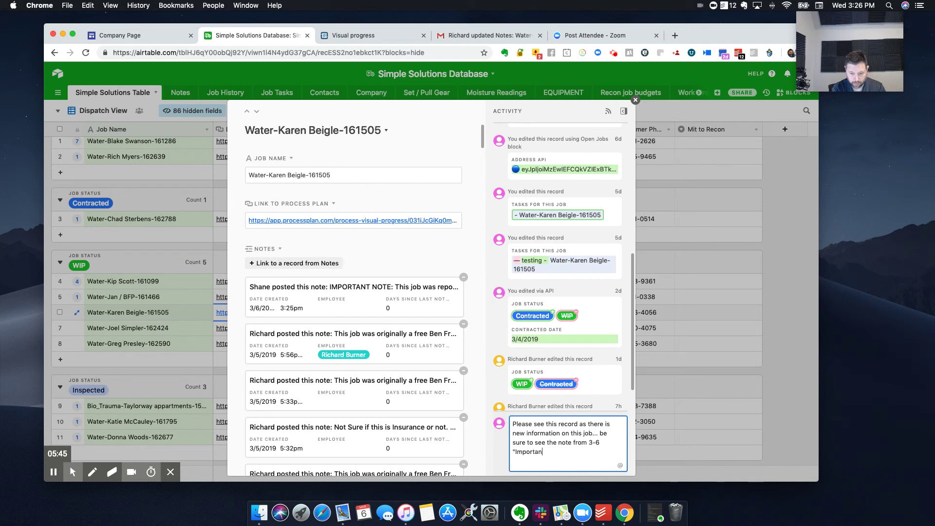
text(t note" @)
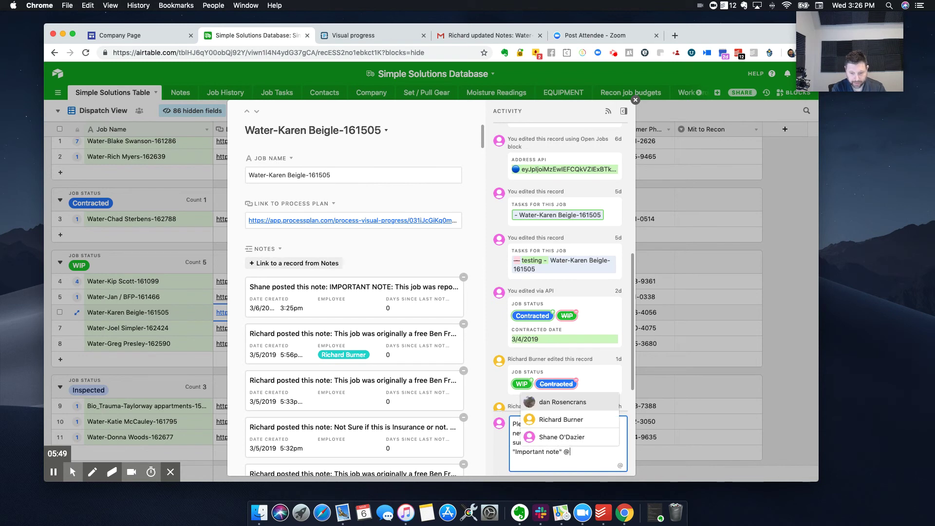
text(rich)
Step: Tag two teammates in the comment and sign it off with 'thanks'
key(Return)
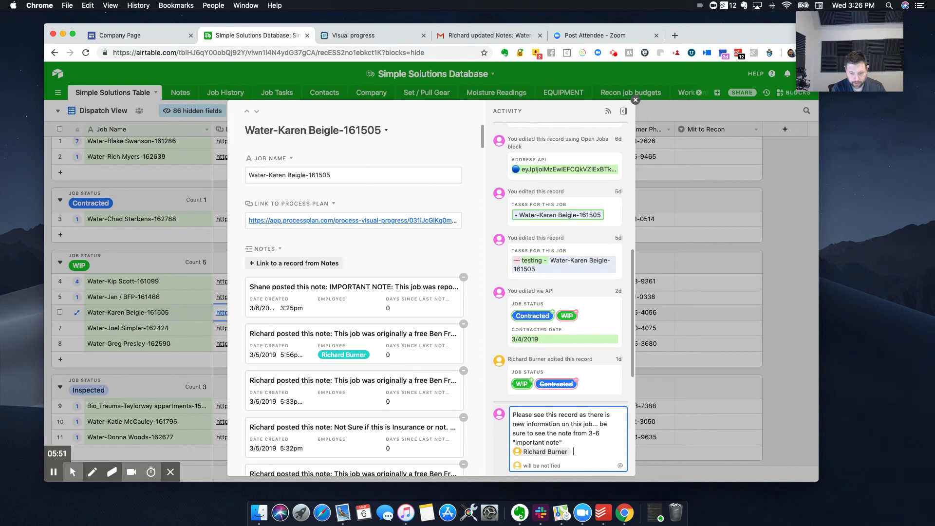
text(@dan)
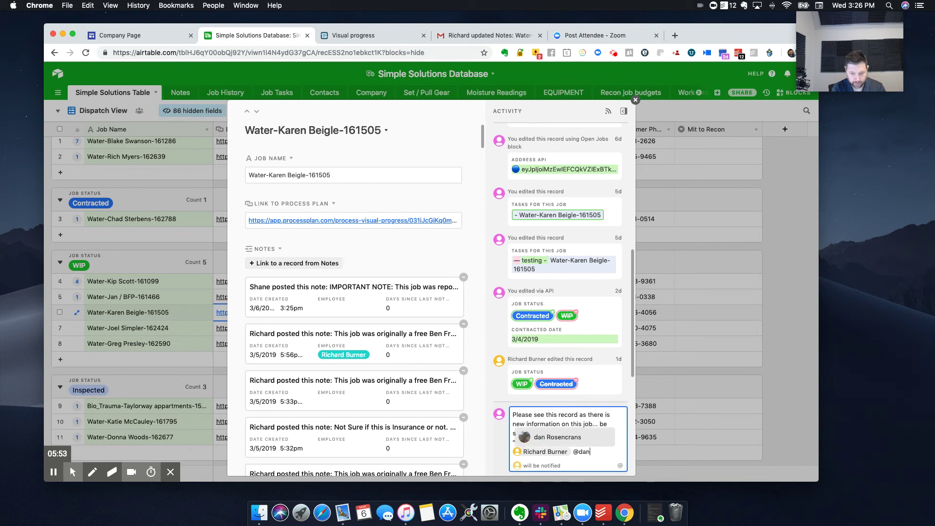
key(Return)
key(shift+Return)
key(shift+Return)
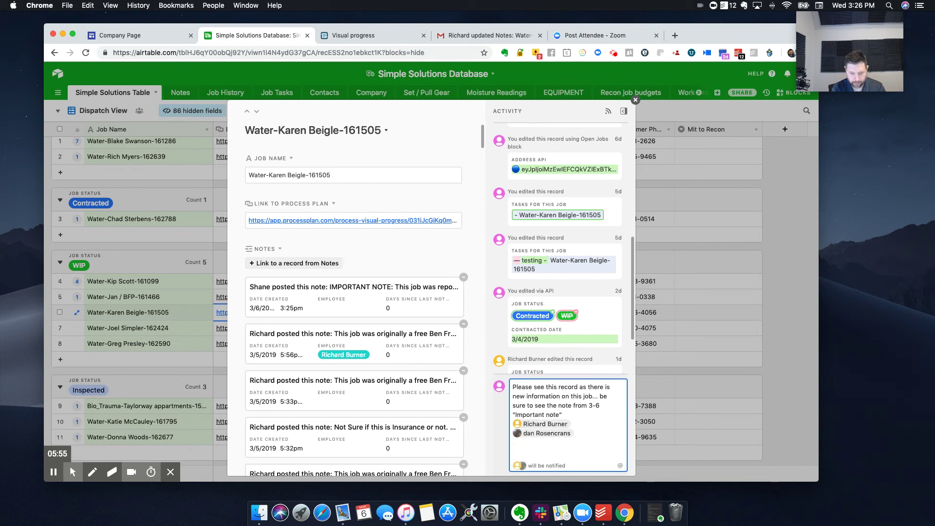
text(than)
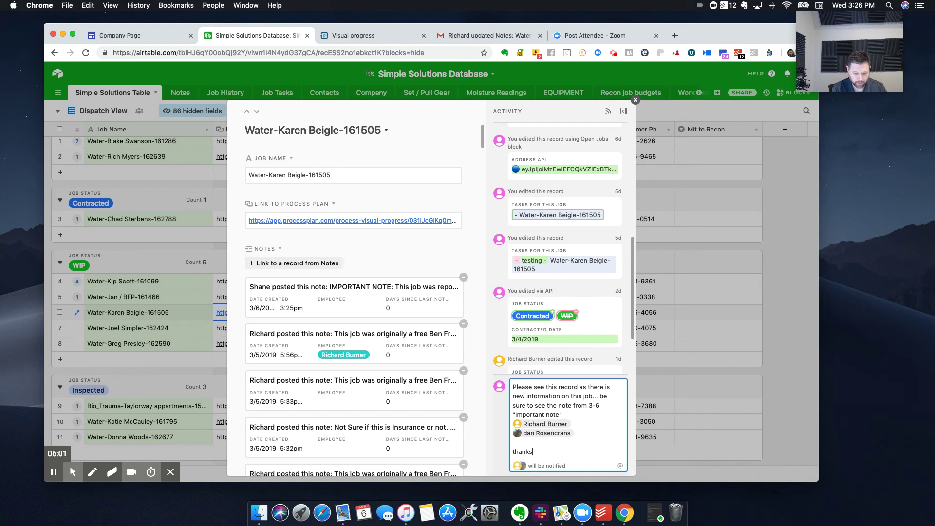
text(ks)
Step: Remove the extra blank lines after 'thanks' and post the comment on the job record
key(shift+Return)
key(shift+Return)
key(shift+Return)
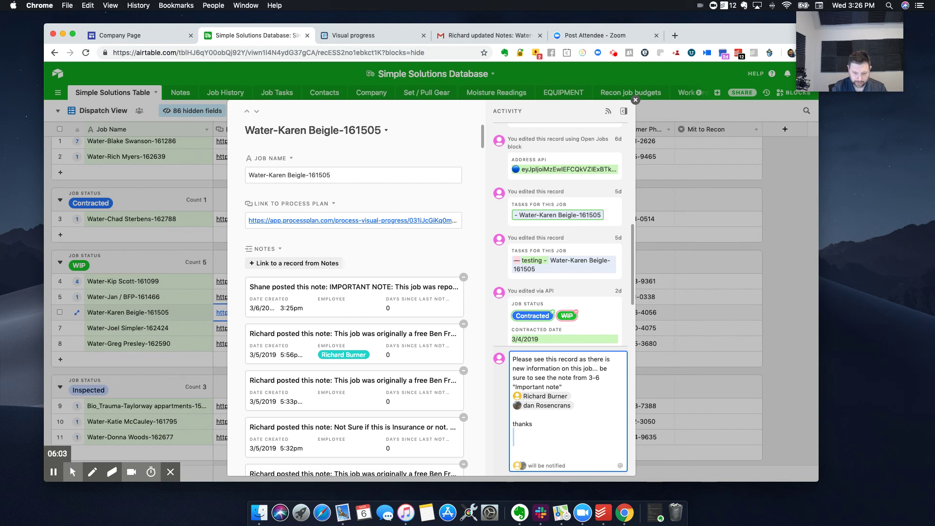
key(shift+Up)
key(Up)
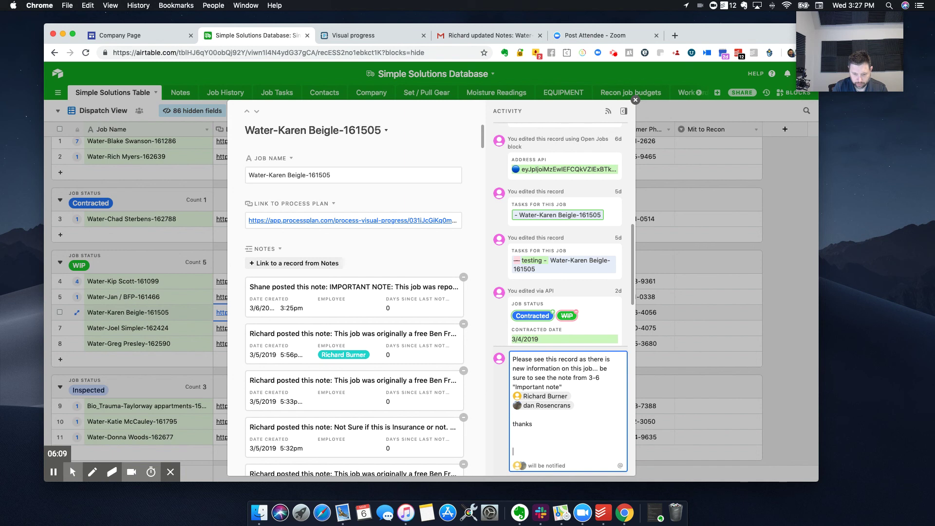
key(BackSpace)
key(BackSpace)
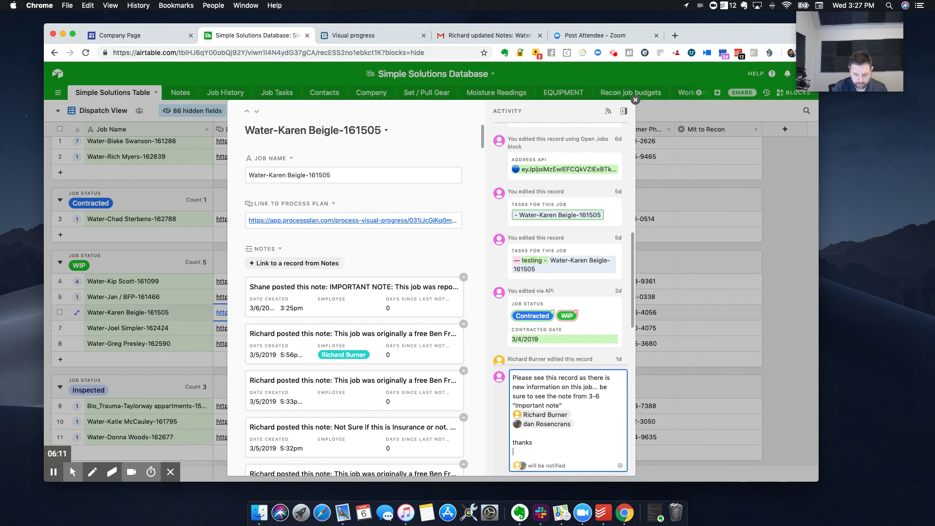
key(Return)
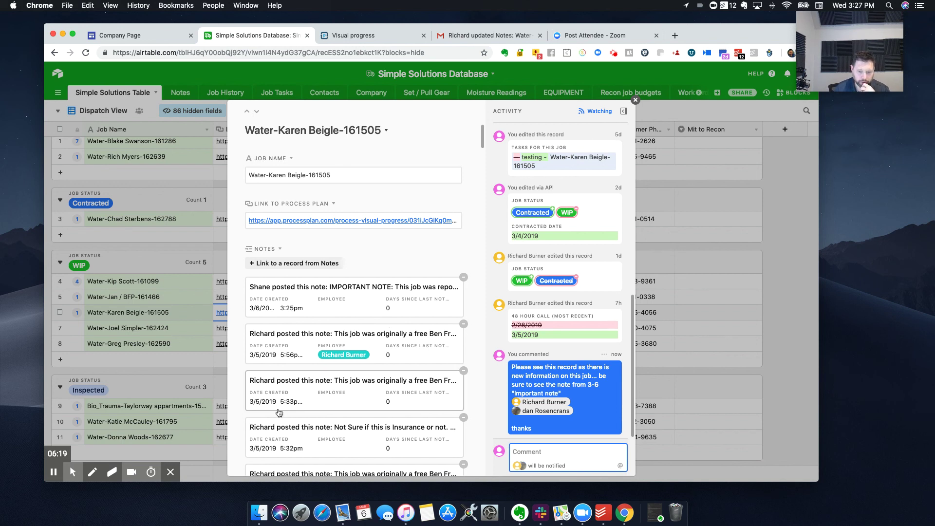
scroll(356, 294, down, 1)
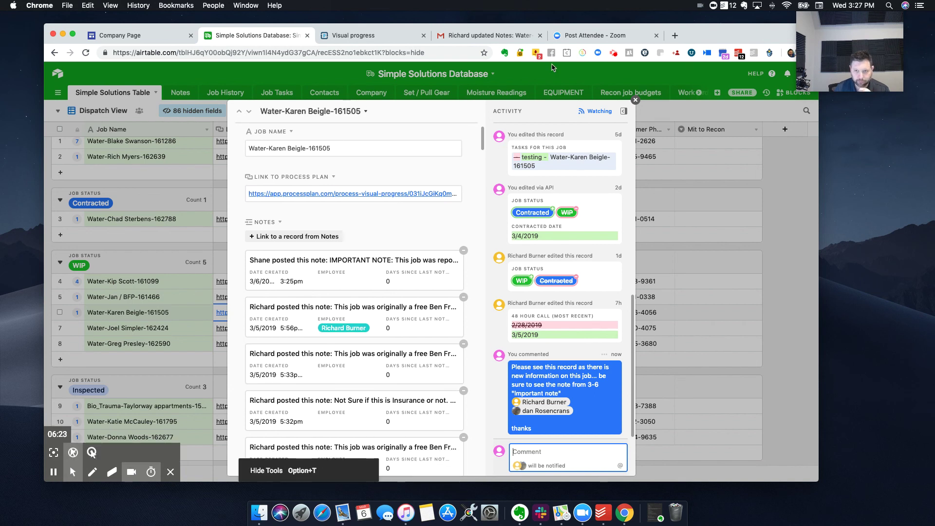
click(614, 55)
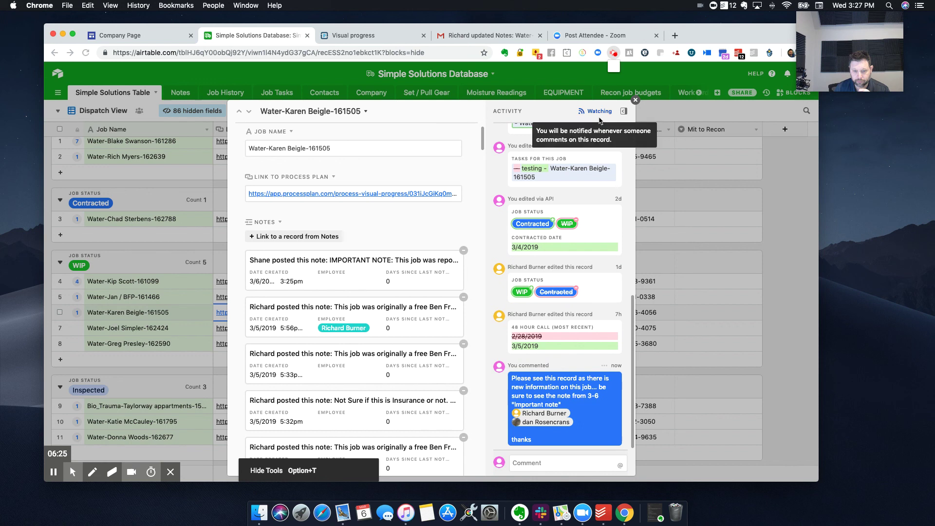